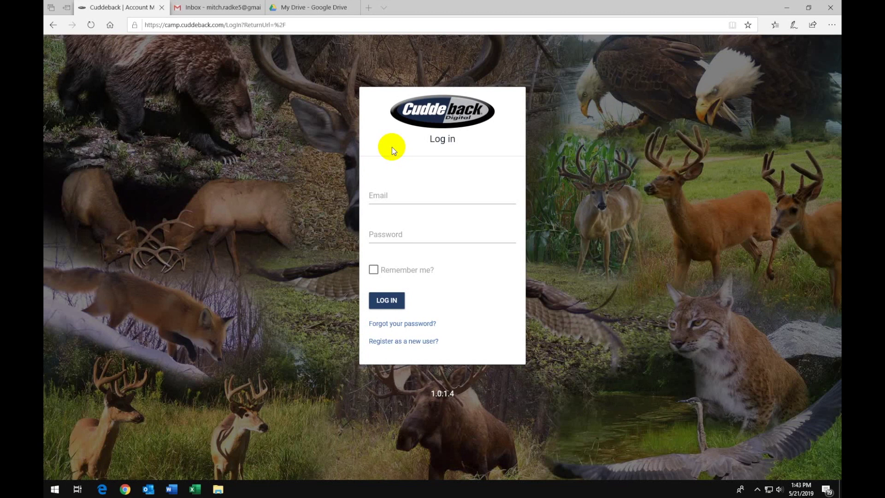
- Sign in to Cuddeback Cell with the account email and password, then open Cell Home 1's device details
left_click(390, 196)
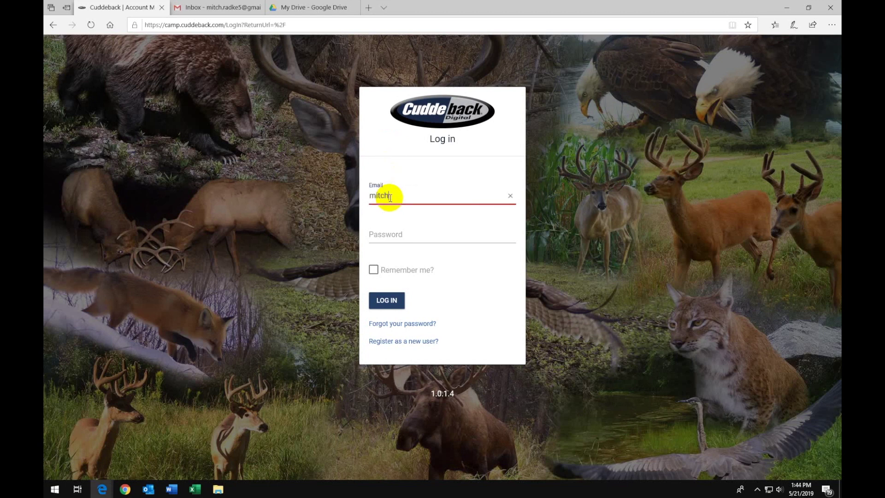
key("Tab")
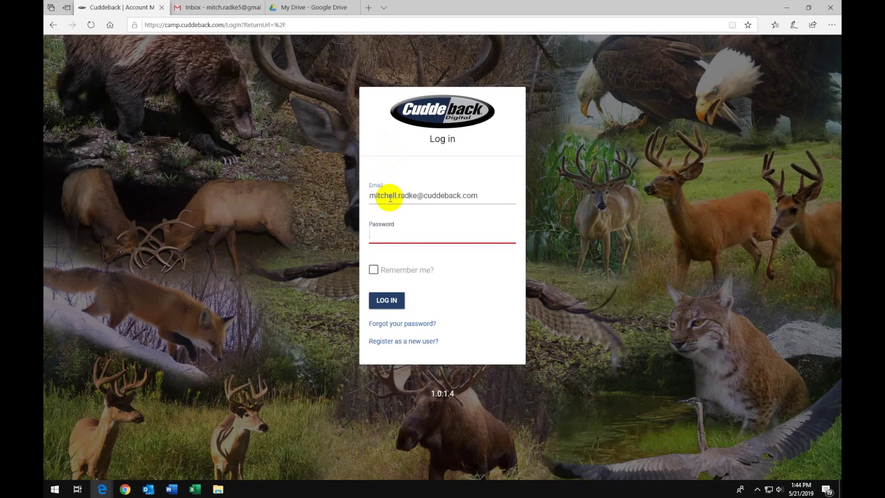
type("**************")
key("Return")
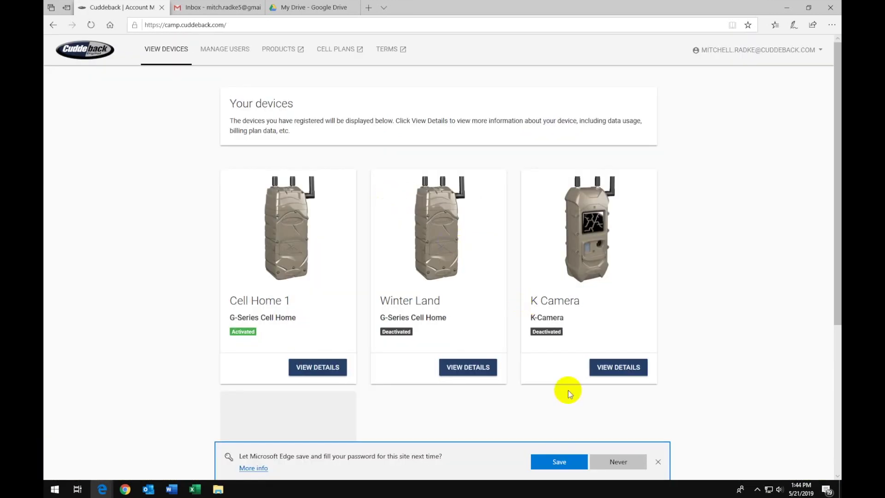
left_click(657, 461)
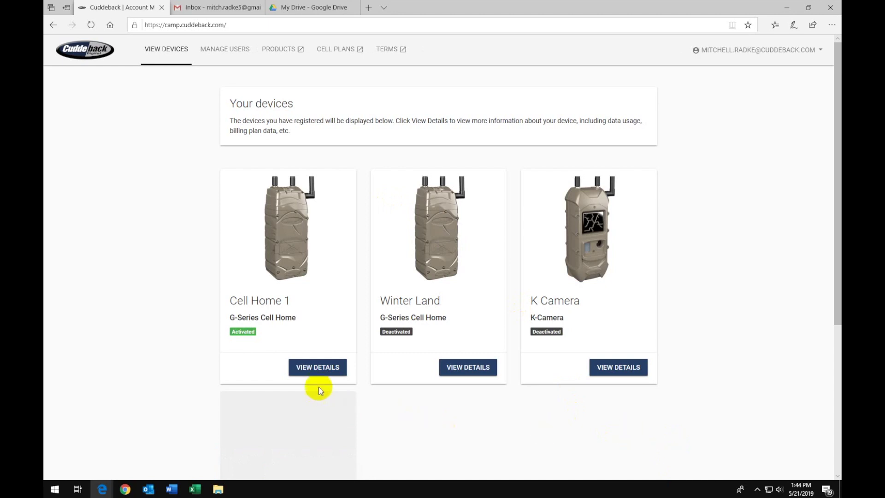
left_click(323, 371)
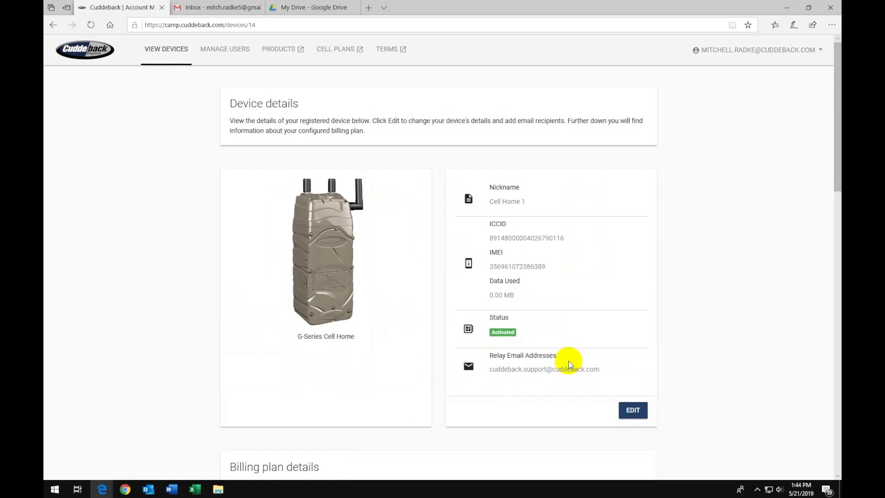
- Edit Cell Home 1, add a relay email address, and save the device
left_click(632, 411)
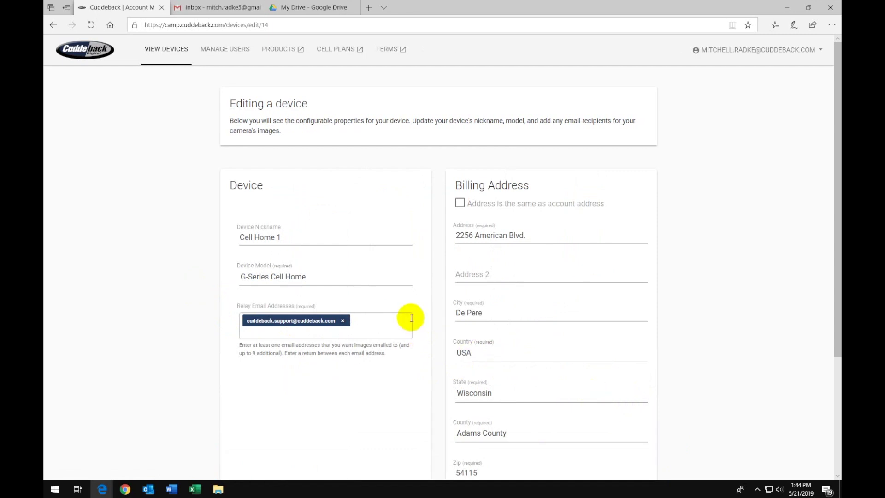
left_click(386, 321)
scroll(728, 331, "down", 4)
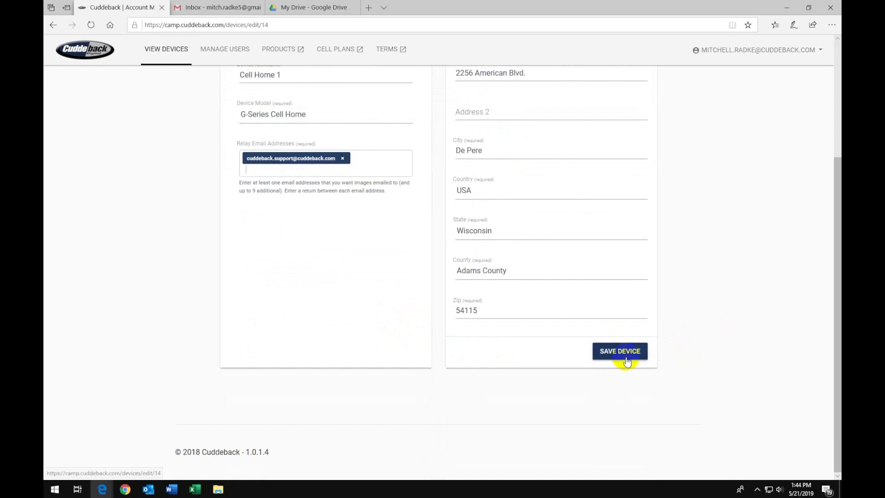
left_click(627, 358)
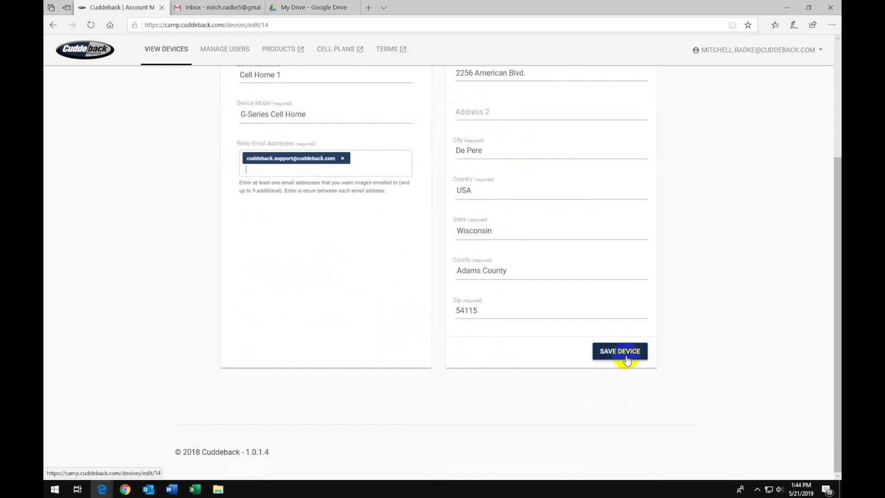
left_click(194, 6)
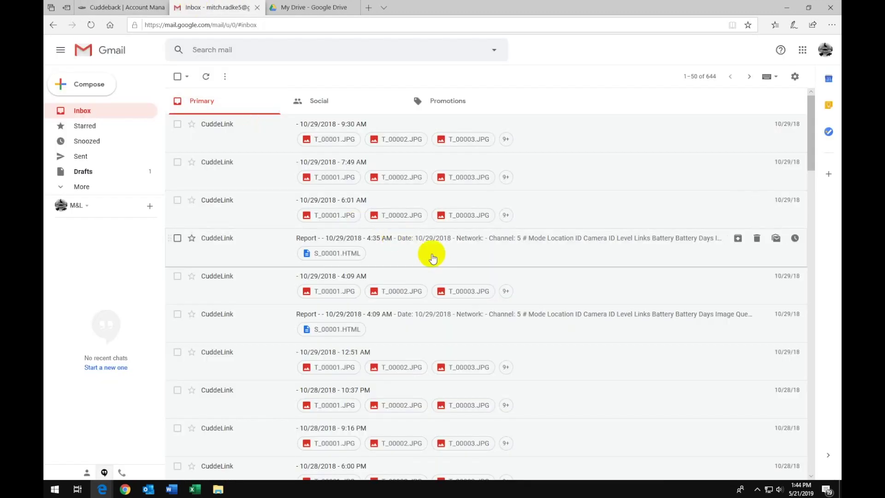
- From the 9:30 AM CuddeLink email, add photo T_00019.JPG to My Drive and return to the inbox
left_click(250, 123)
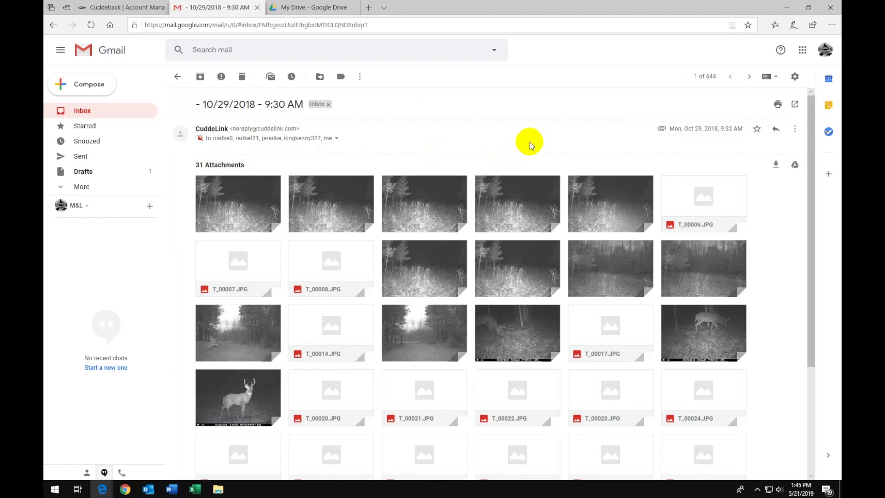
left_click(524, 329)
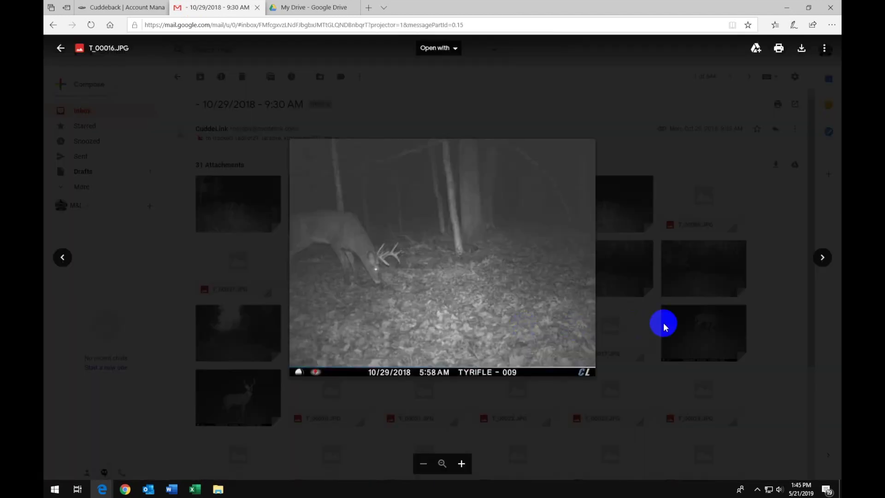
key("Right")
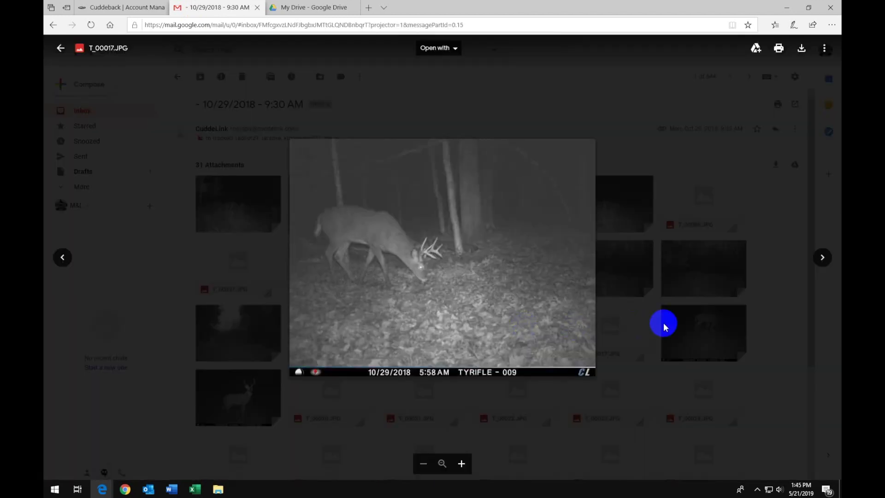
key("Right")
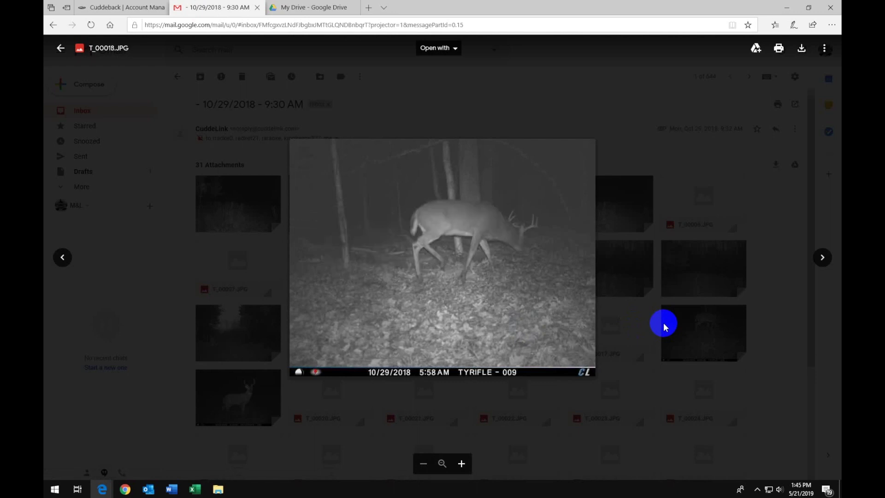
key("Right")
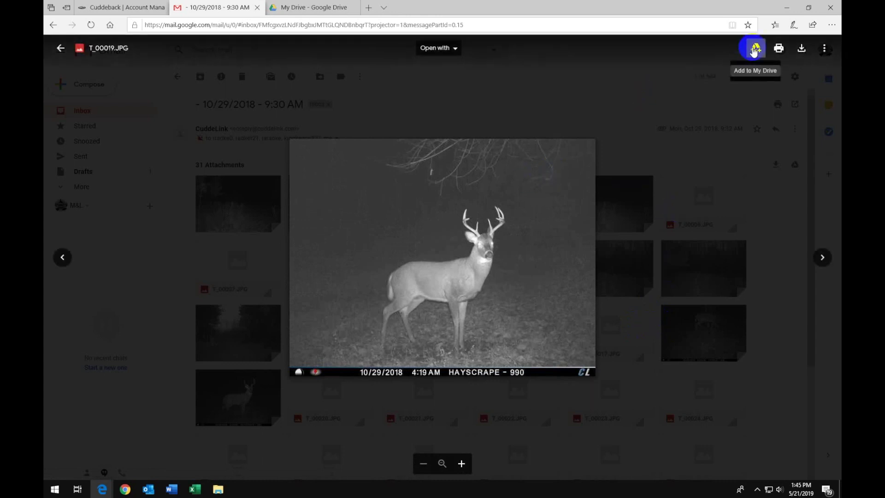
left_click(754, 49)
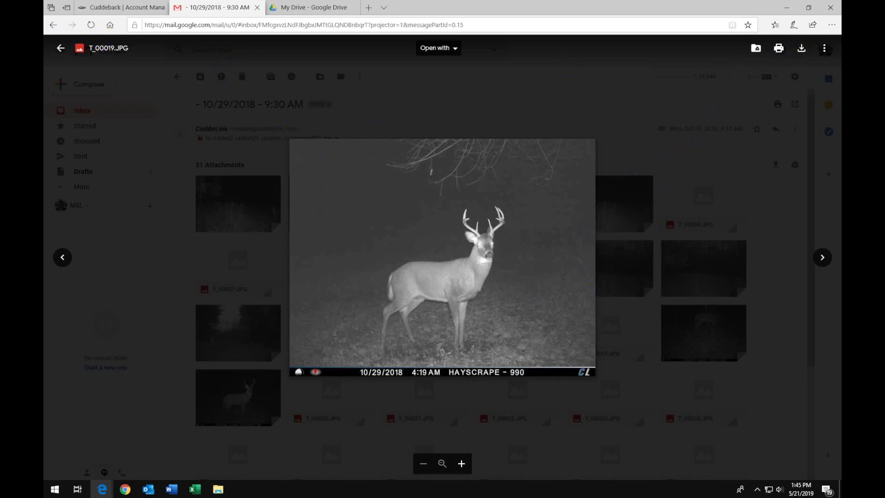
left_click(61, 50)
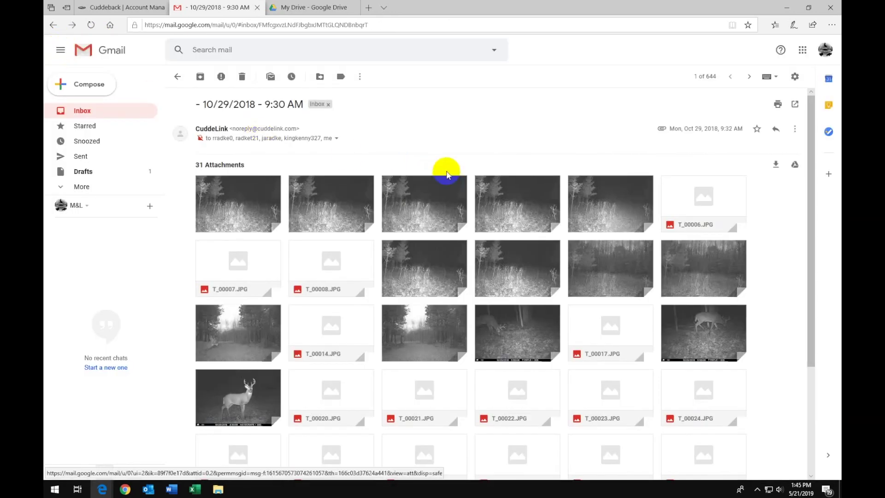
left_click(55, 111)
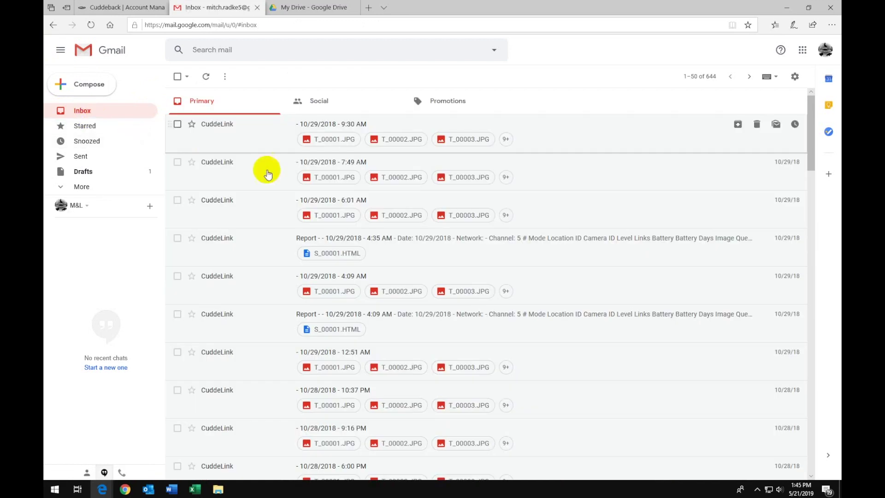
- Open the Cabin Land 2018 folder in My Drive and select photo T_00004.JPG
left_click(308, 12)
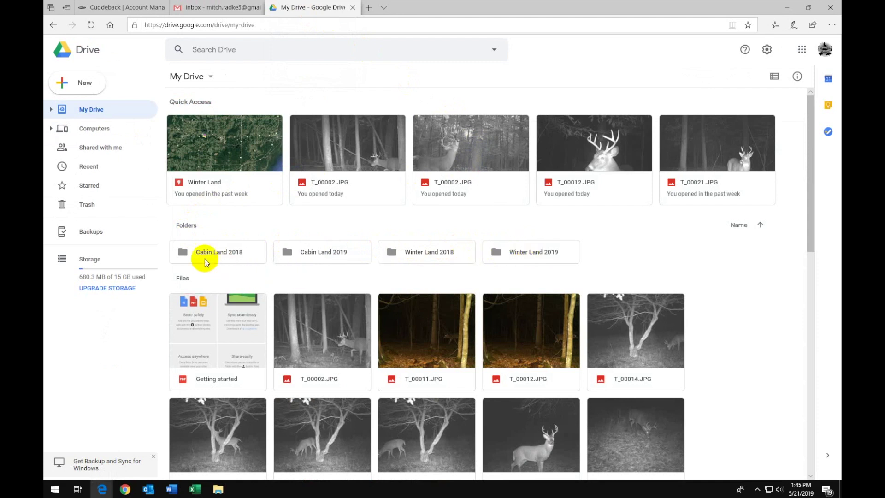
left_click(219, 251)
left_click(218, 252)
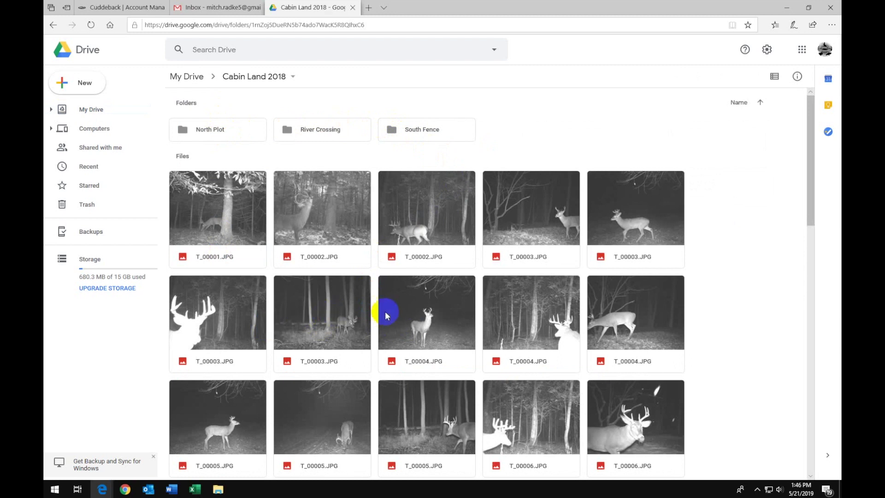
left_click(411, 309)
- Open the sharing dialog for T_00004.JPG, close it, and return to My Drive
right_click(411, 309)
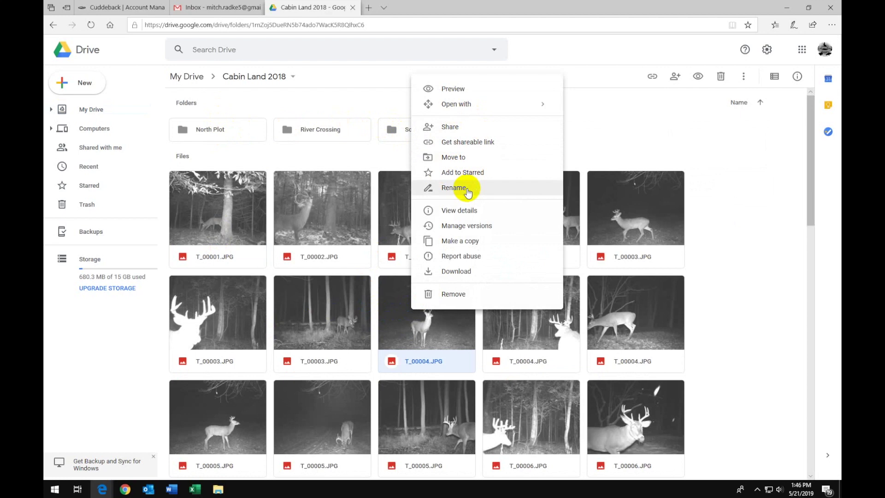
left_click(764, 306)
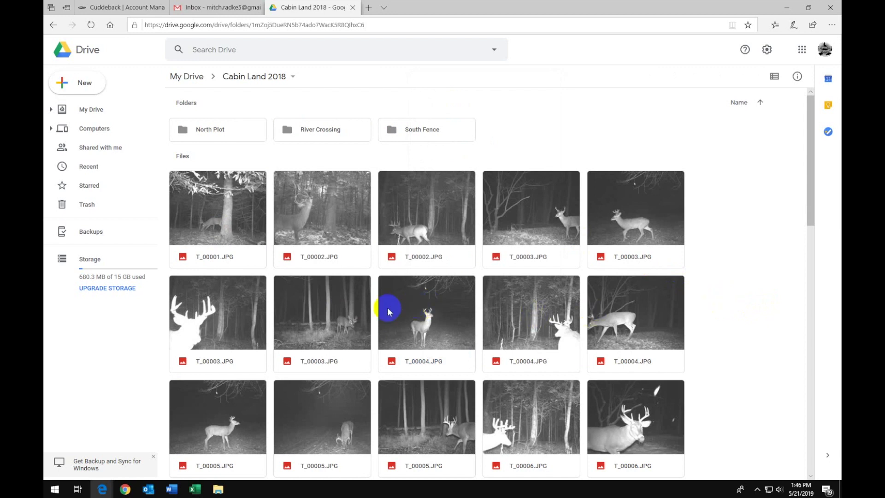
left_click(407, 295)
right_click(406, 294)
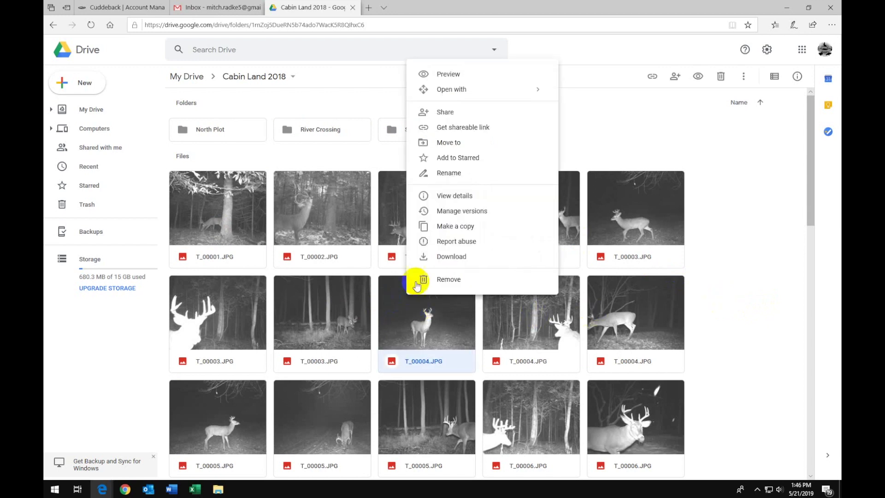
left_click(445, 112)
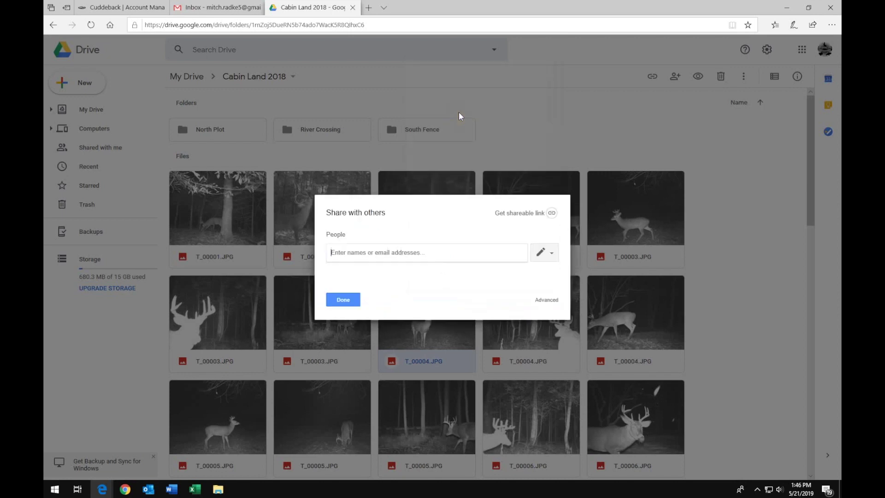
left_click(347, 252)
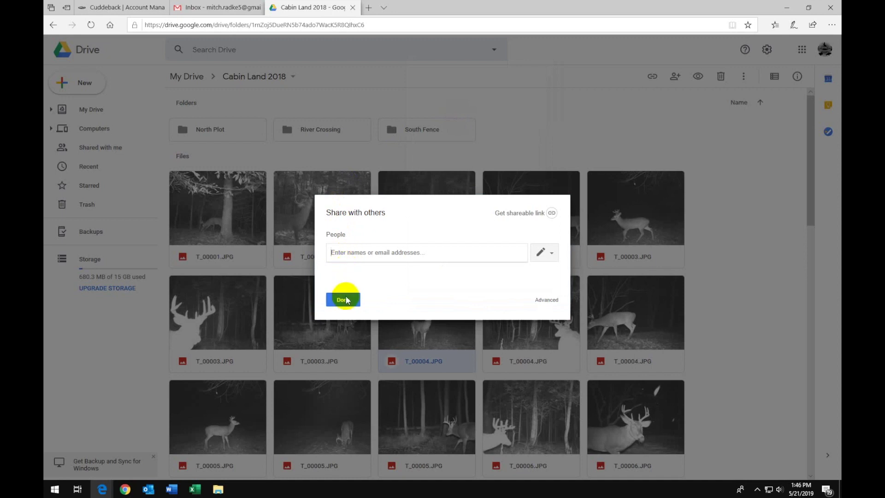
left_click(343, 300)
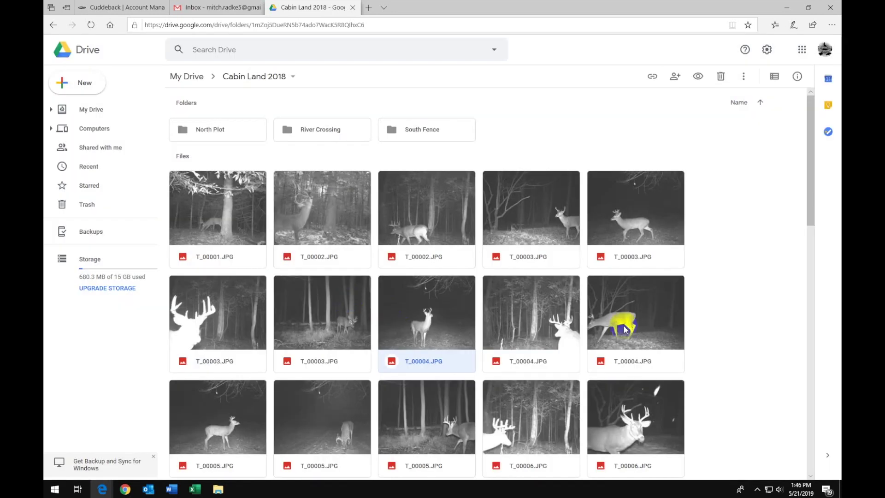
left_click(91, 110)
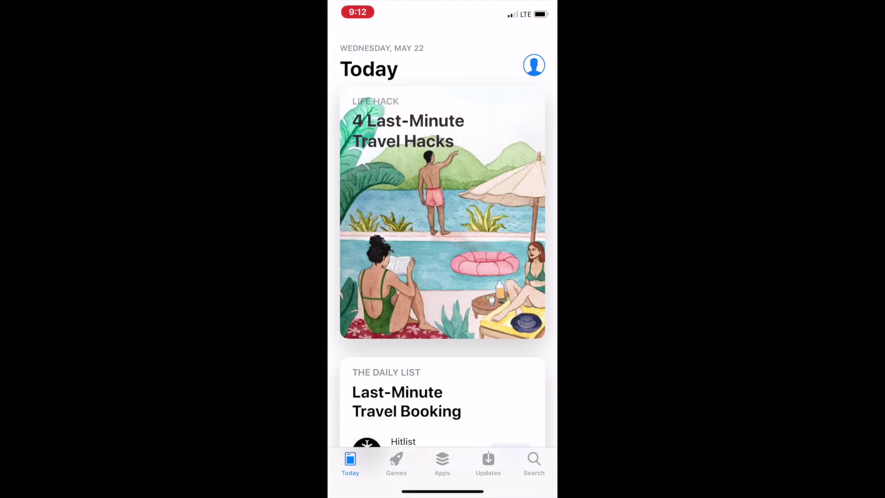
- Search the App Store for Gmail and confirm it is already installed
left_click(534, 463)
left_click(415, 97)
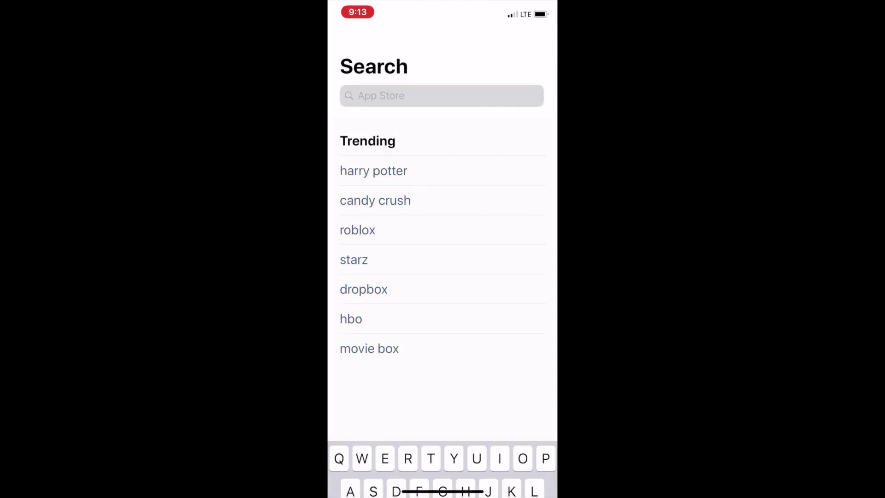
type("Gmai")
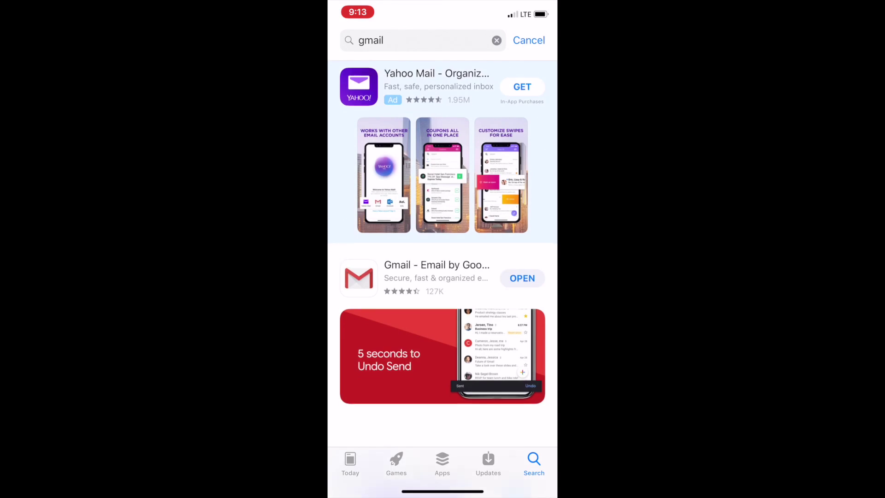
scroll(443, 230, "down", 2)
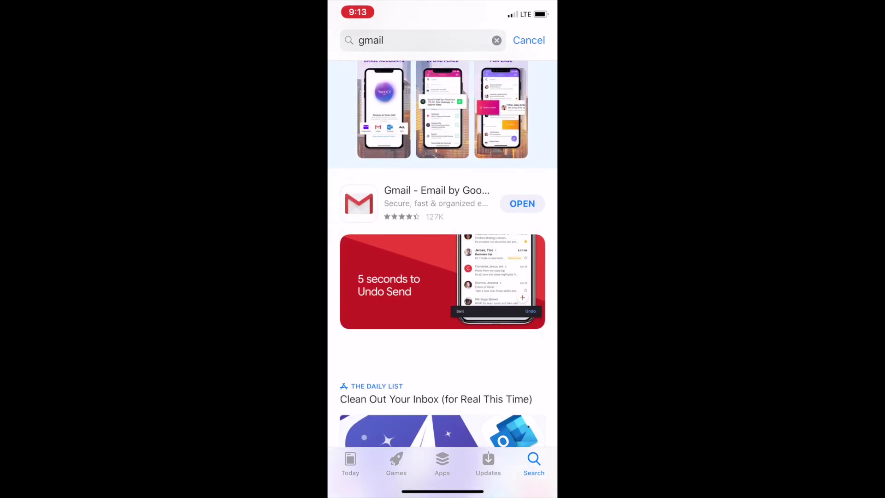
- Search for Google Drive, confirm it is installed, then leave the App Store
left_click(496, 40)
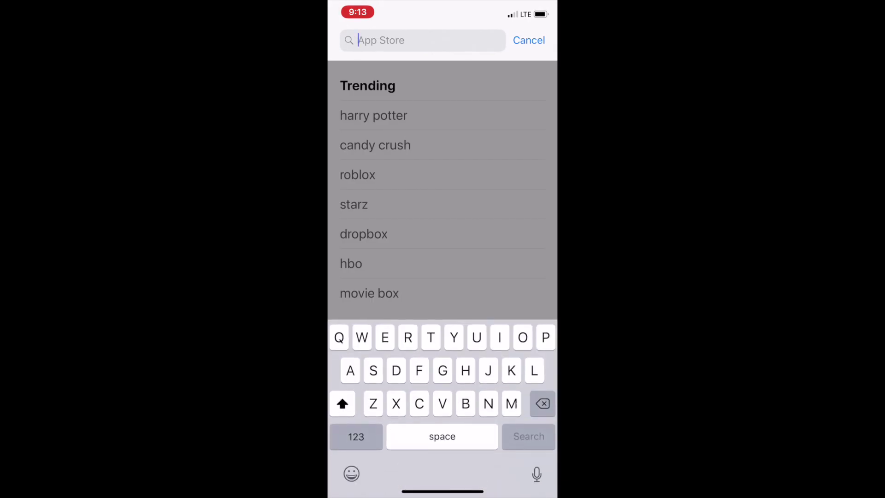
type("Google drive")
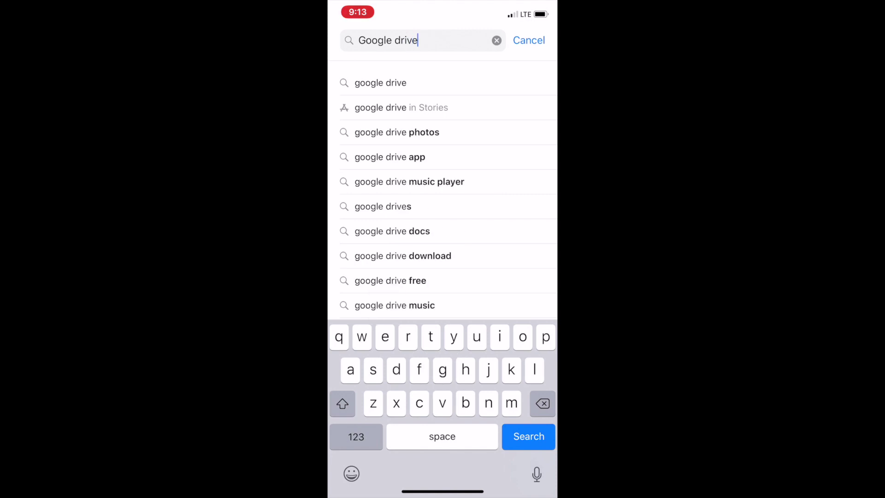
left_click(380, 83)
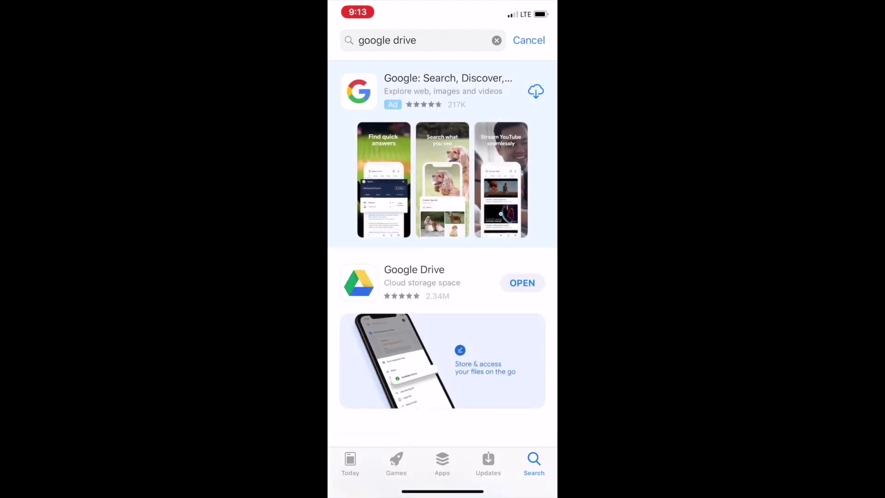
scroll(443, 184, "down", 3)
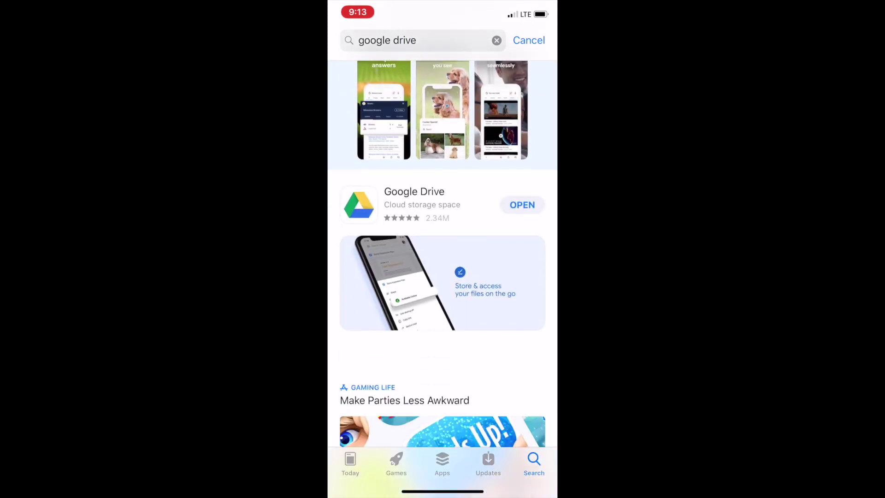
left_click(529, 40)
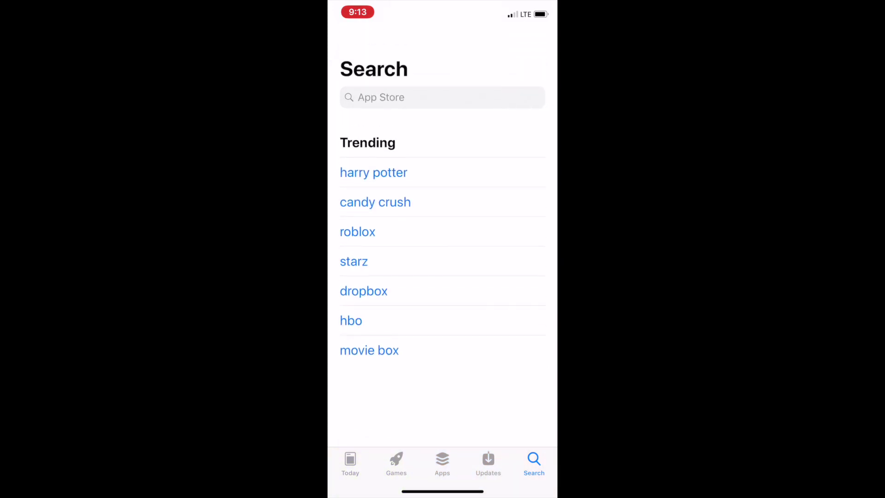
left_click_drag(442, 491, 442, 322)
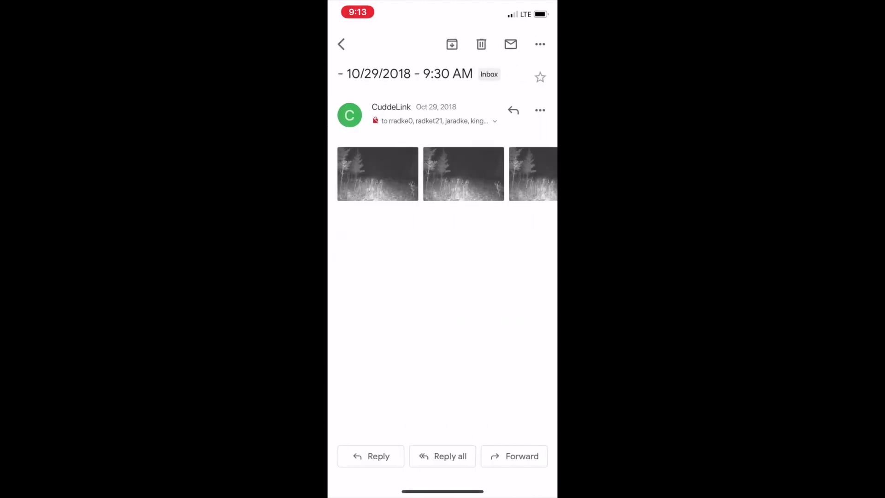
- Scroll the CuddeLink email's attachments to T_00019.JPG, save it to Drive, and return home
scroll(443, 174, "right", 10)
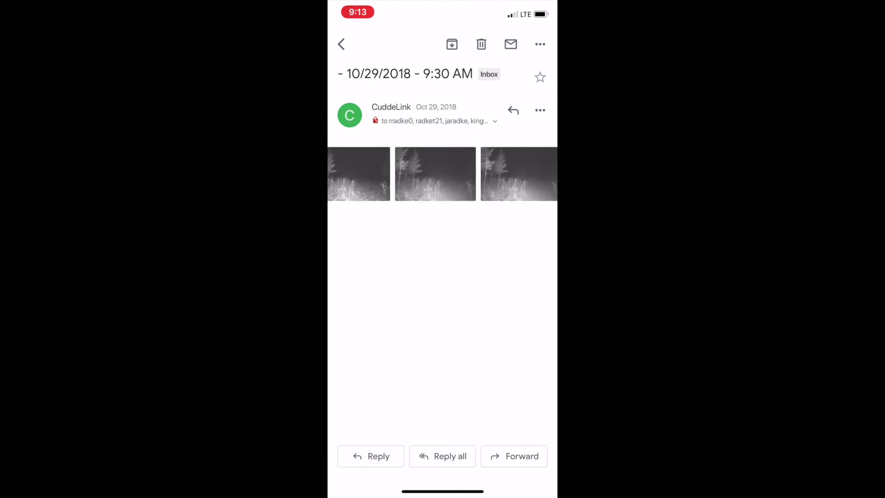
scroll(443, 174, "right", 10)
scroll(442, 173, "right", 10)
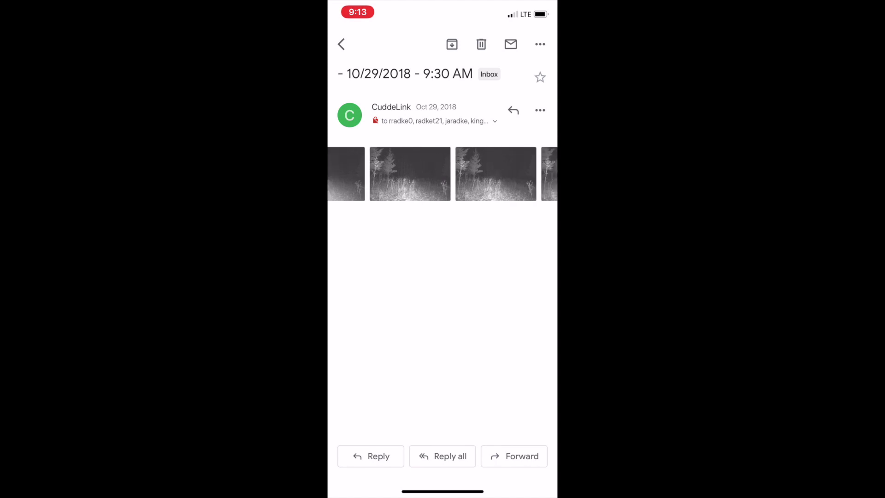
scroll(442, 174, "right", 10)
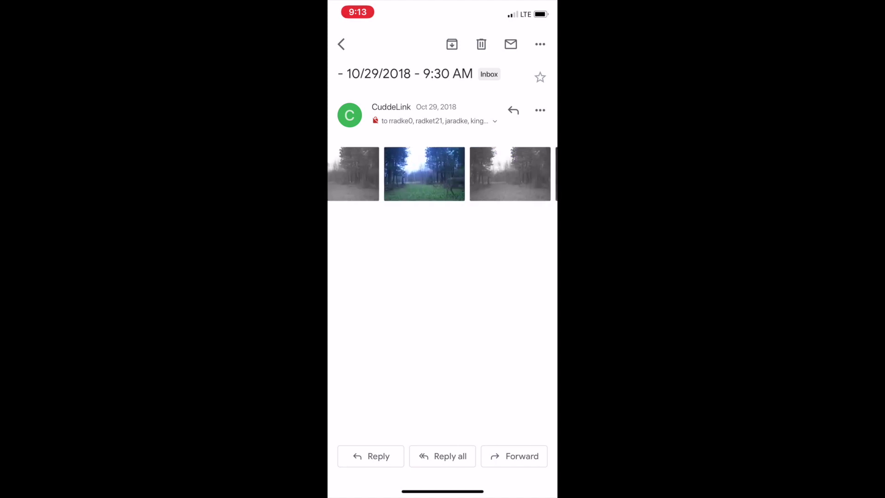
scroll(442, 174, "right", 5)
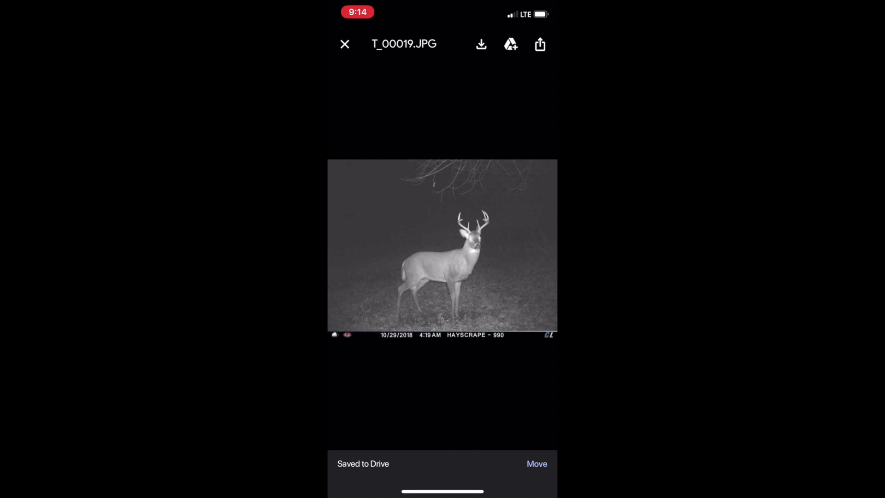
left_click(345, 44)
left_click_drag(442, 491, 442, 323)
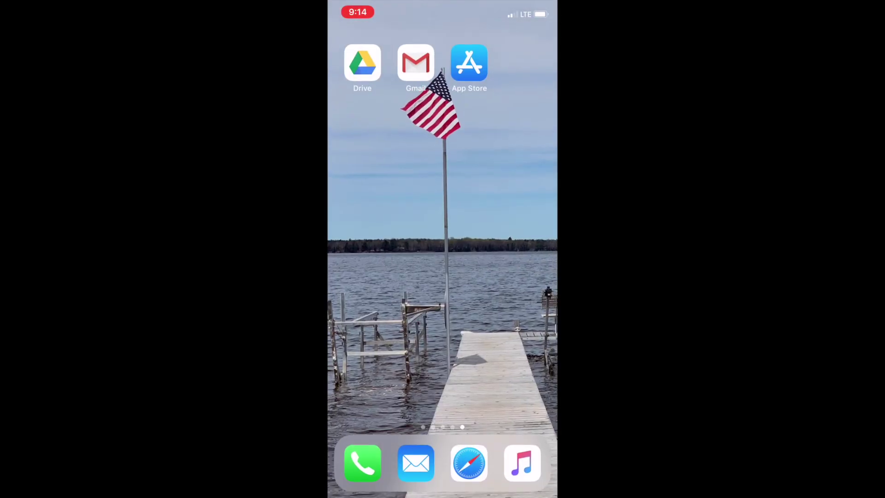
- Launch the Drive app and open photo T_00003.JPG in the Cabin Land 2018 folder
left_click(362, 63)
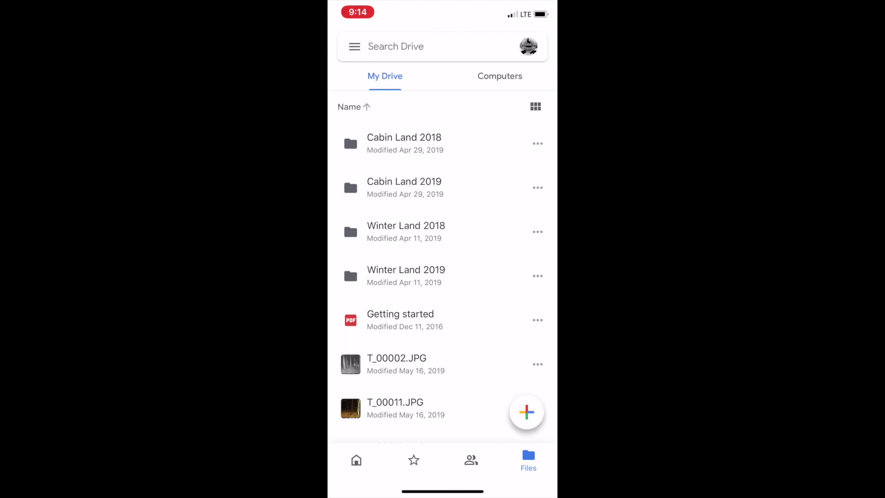
left_click(404, 143)
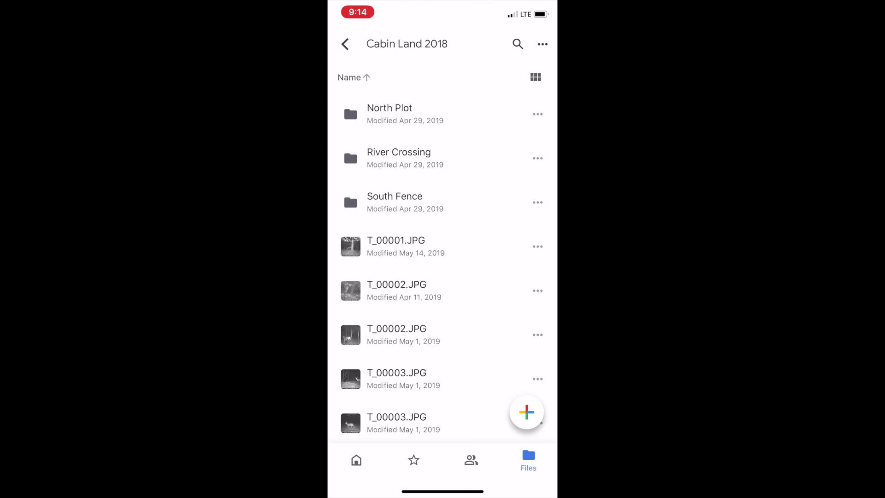
left_click(396, 379)
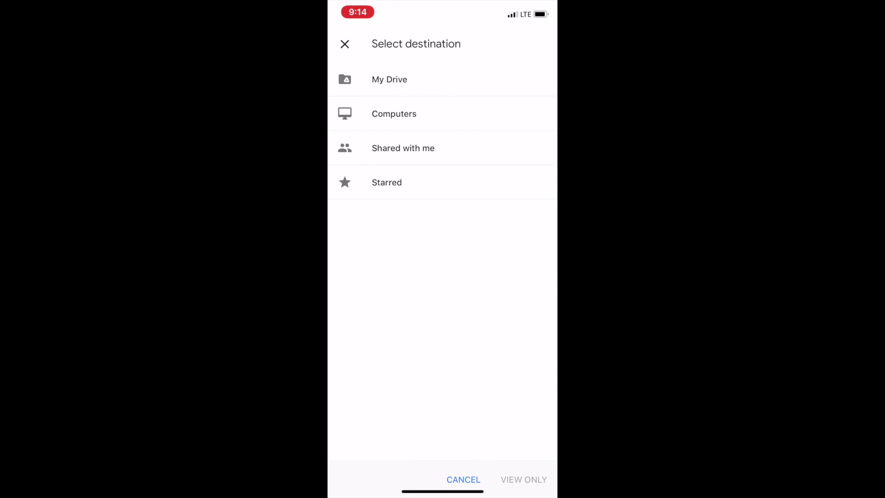
- Browse to My Drive > Cabin Land 2018 > North Plot as T_00003.JPG's destination
left_click(389, 79)
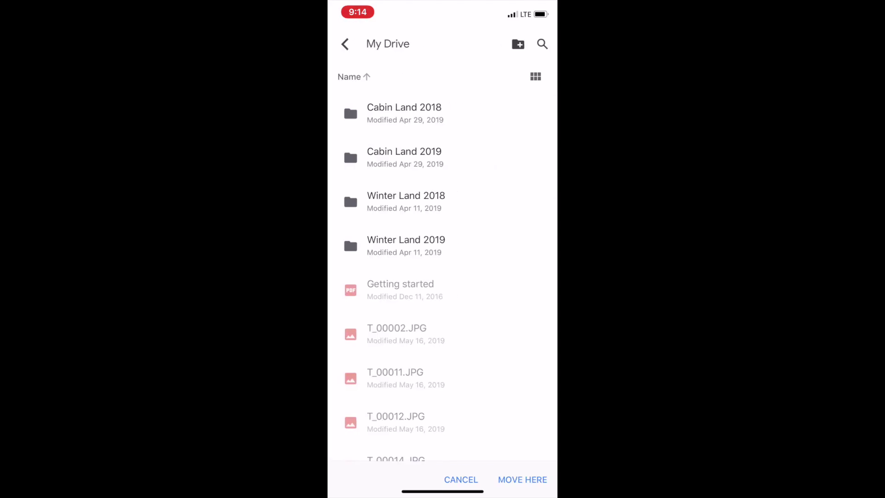
left_click(405, 113)
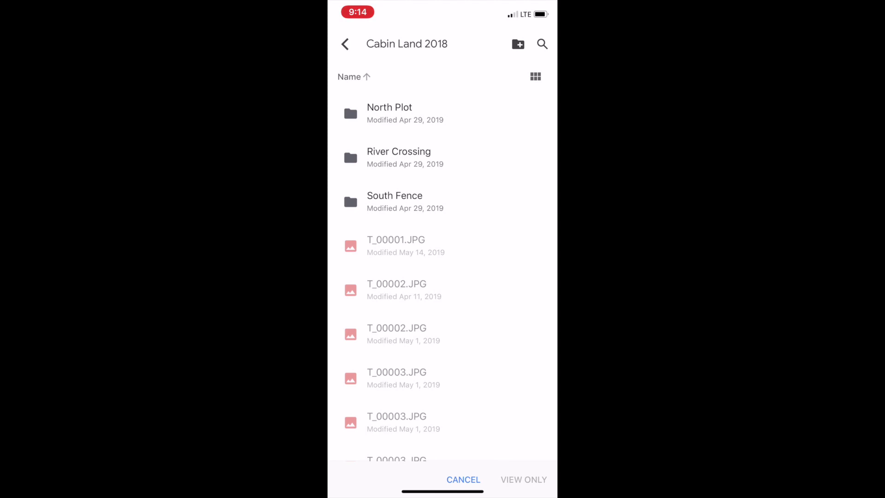
left_click(396, 113)
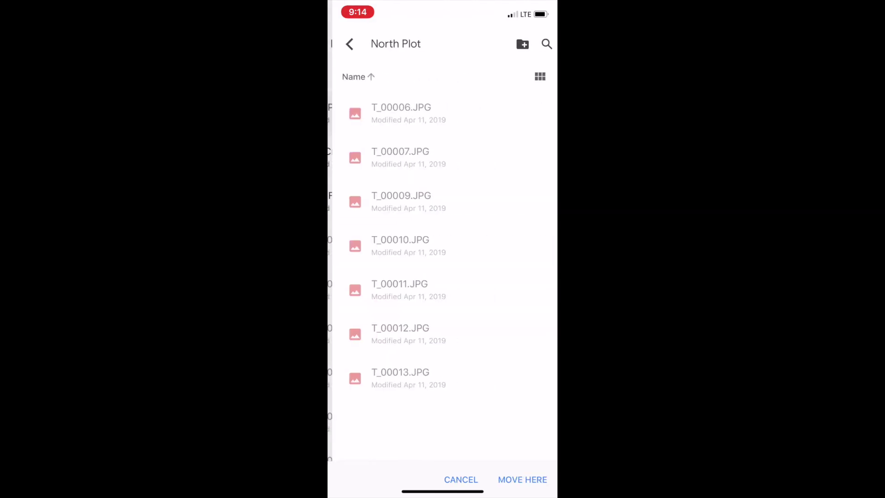